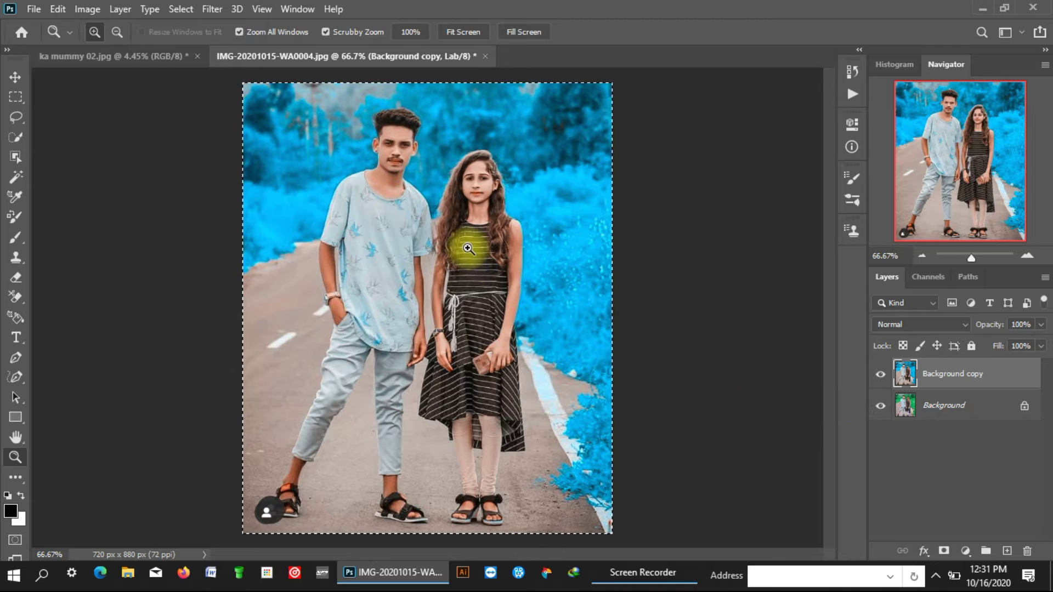
left_click(181, 9)
mouse_move(208, 8)
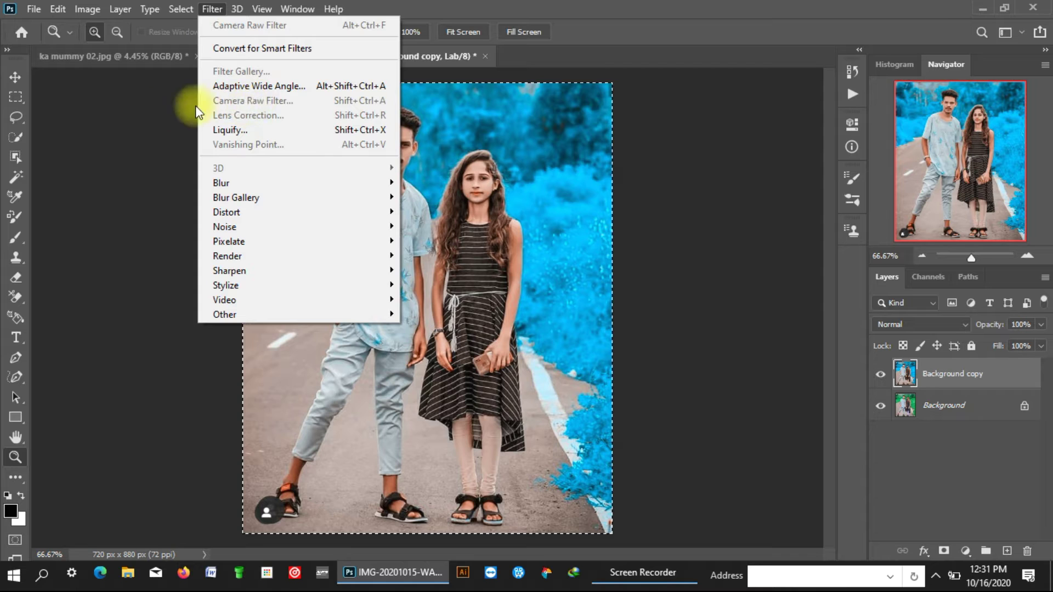
left_click(126, 103)
key("ctrl+plus")
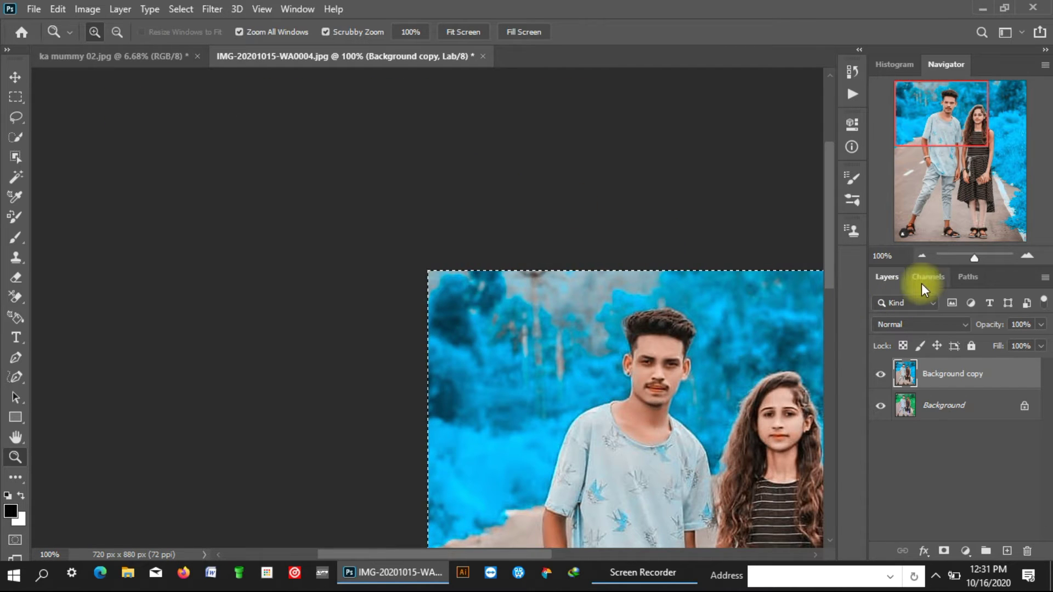
Convert the image to RGB Color mode without flattening its layers.
left_click(927, 281)
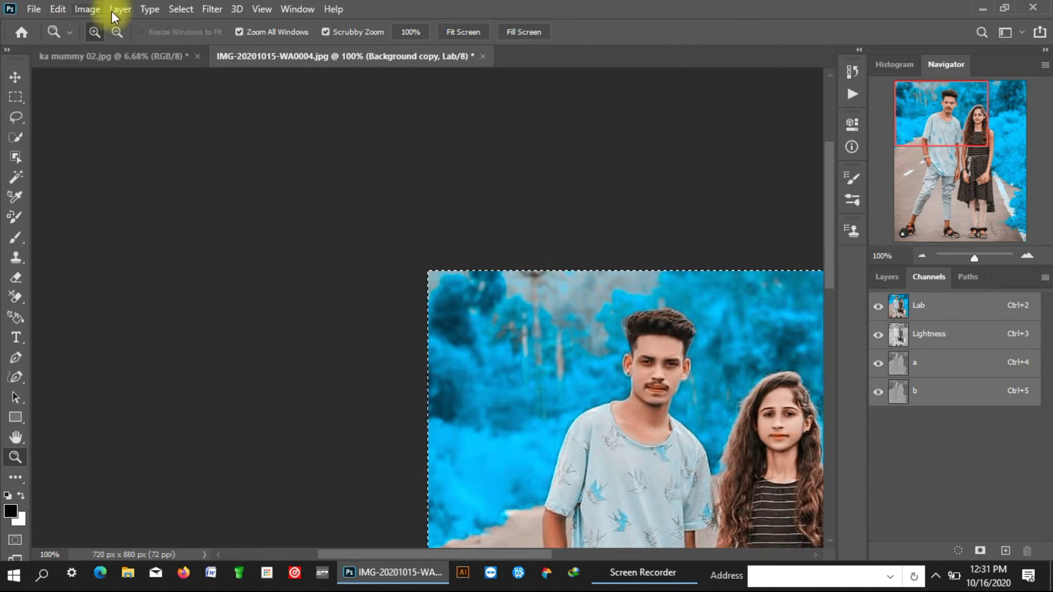
left_click(83, 12)
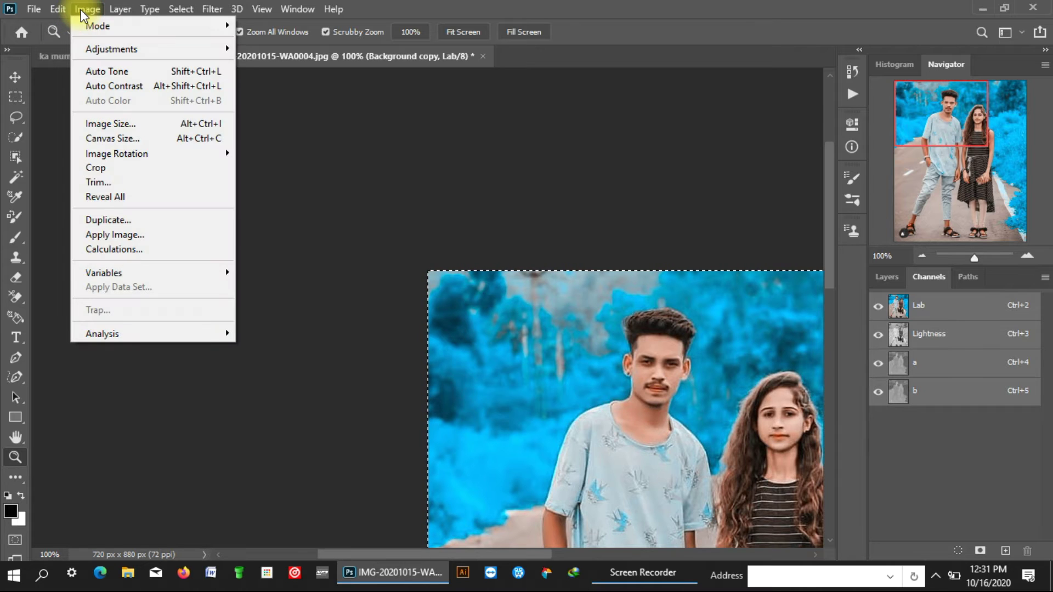
mouse_move(219, 26)
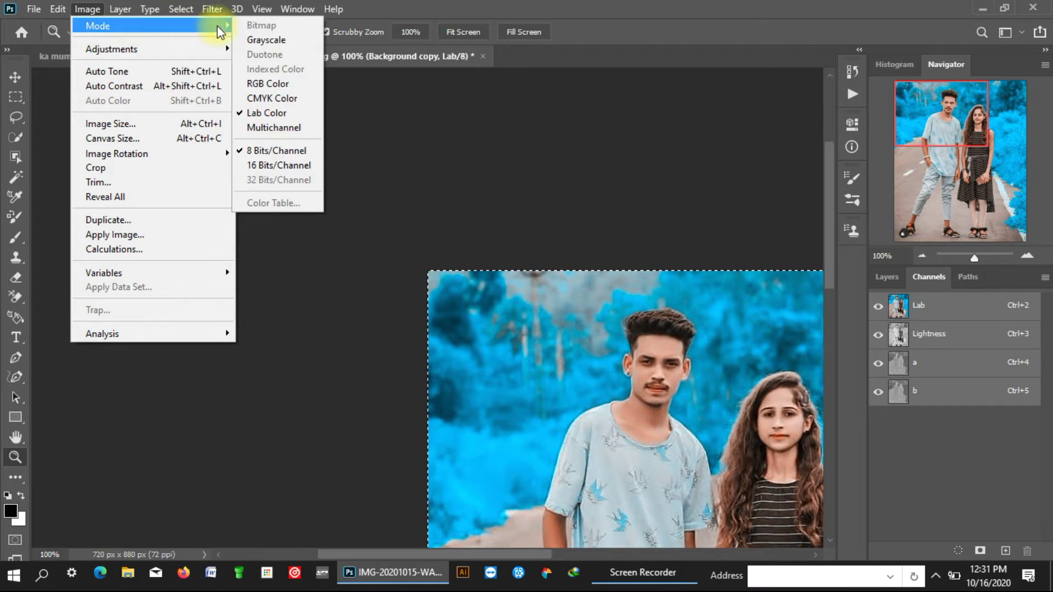
left_click(256, 84)
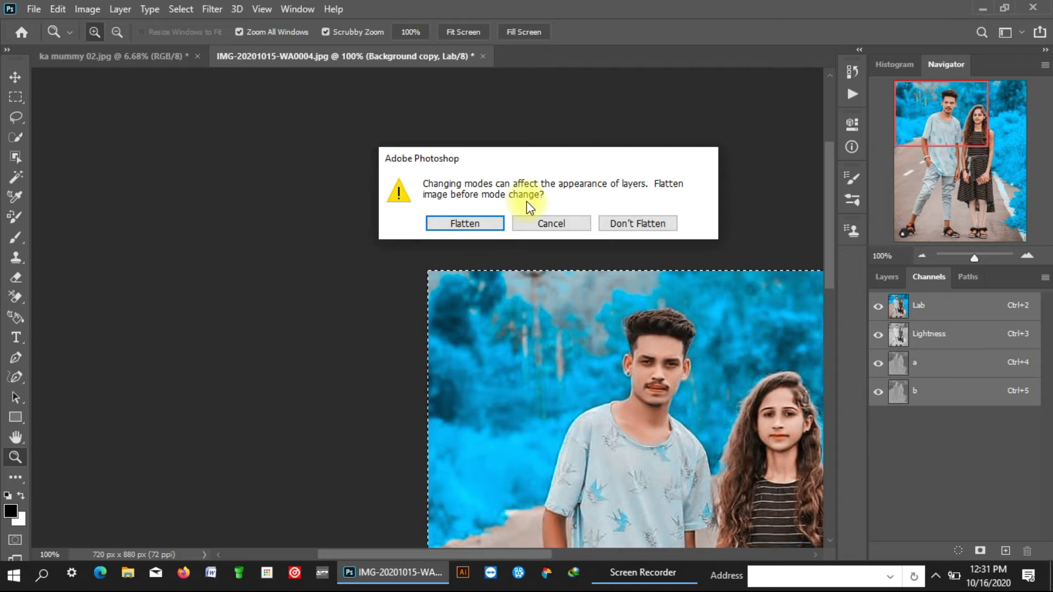
left_click(623, 224)
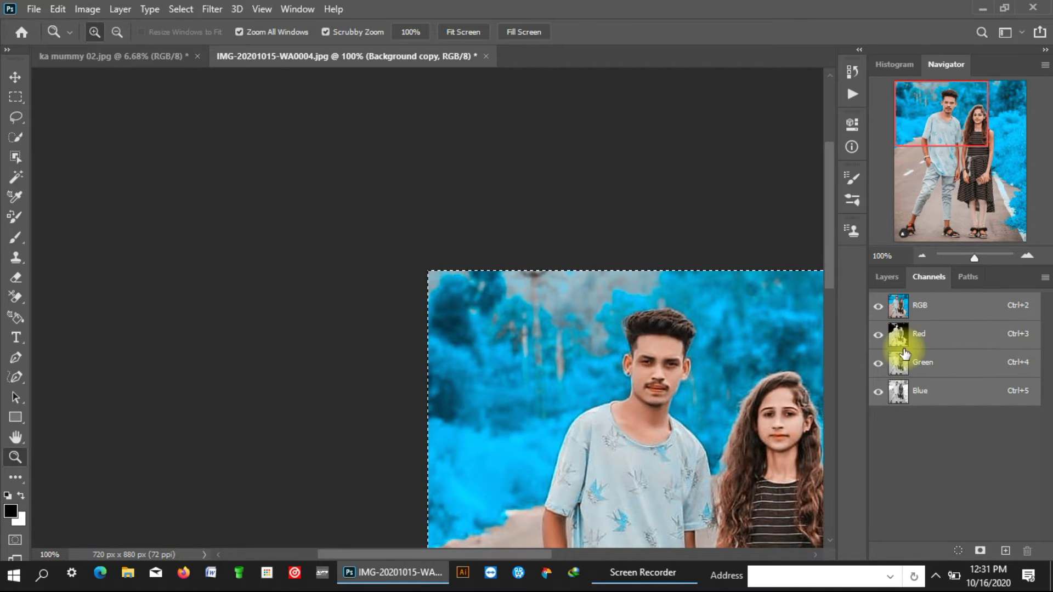
Open the Camera Raw Filter on the Background copy layer and show the before and after views side by side.
left_click(887, 280)
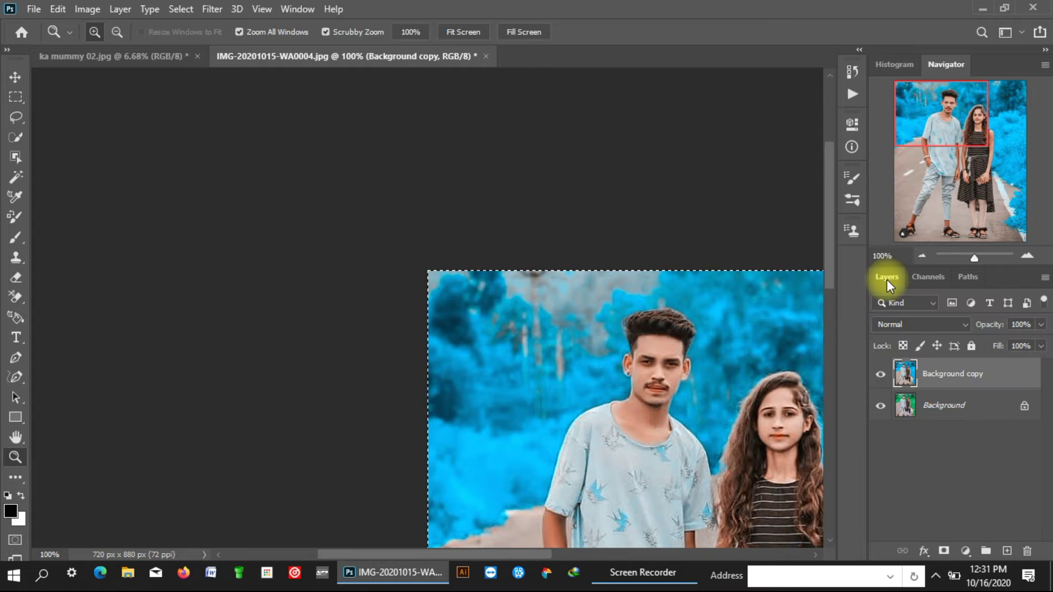
left_click(203, 7)
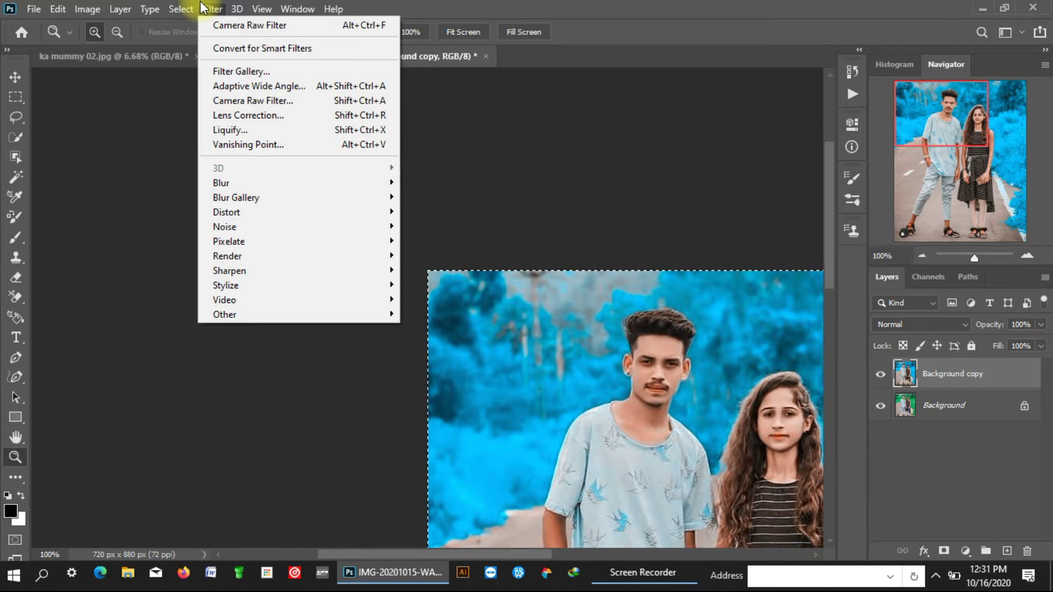
left_click(241, 101)
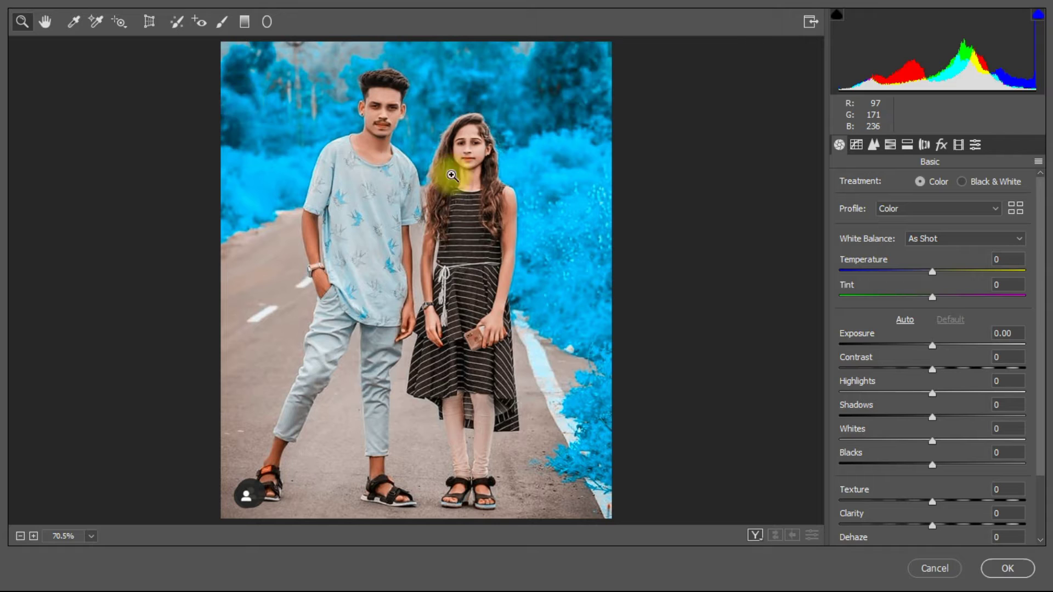
left_click(755, 534)
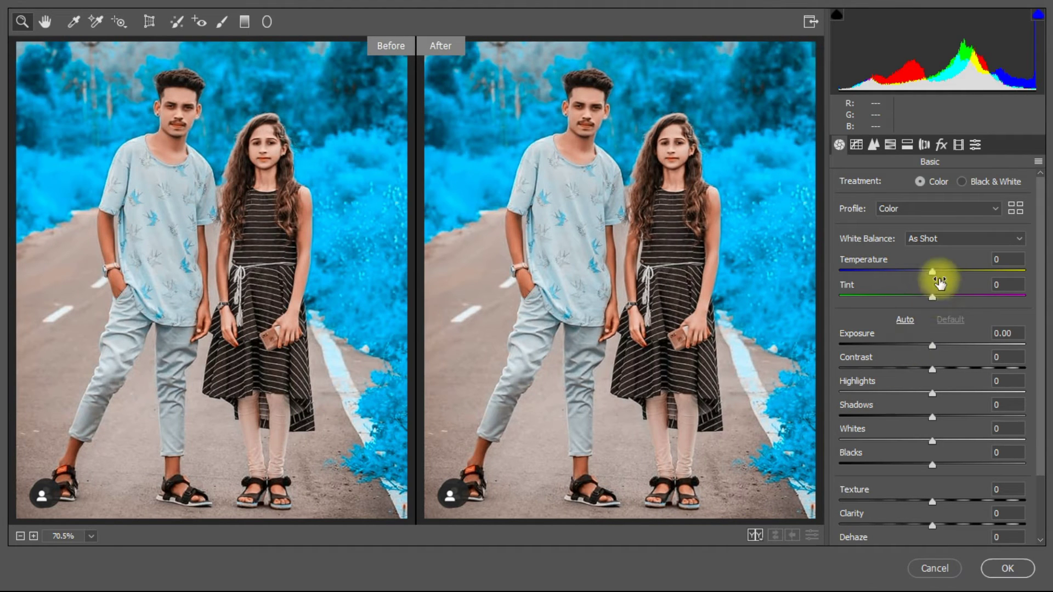
Set the photo's Temperature to +8 and its Exposure to -1.00.
mouse_move(938, 272)
left_mouse_down()
mouse_move(894, 274)
mouse_move(950, 269)
left_mouse_up()
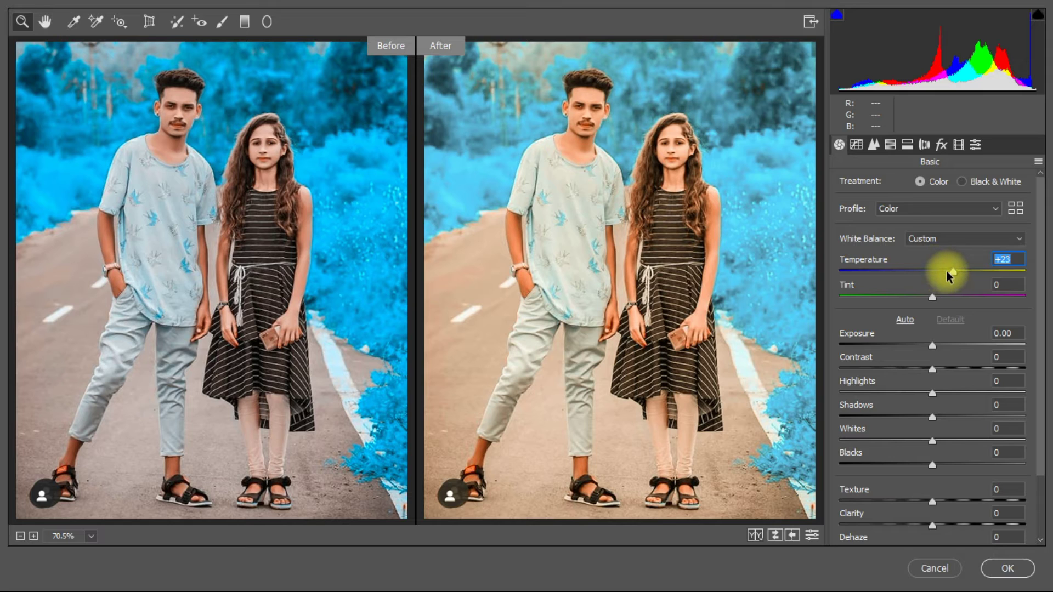
left_click_drag(951, 271, 937, 272)
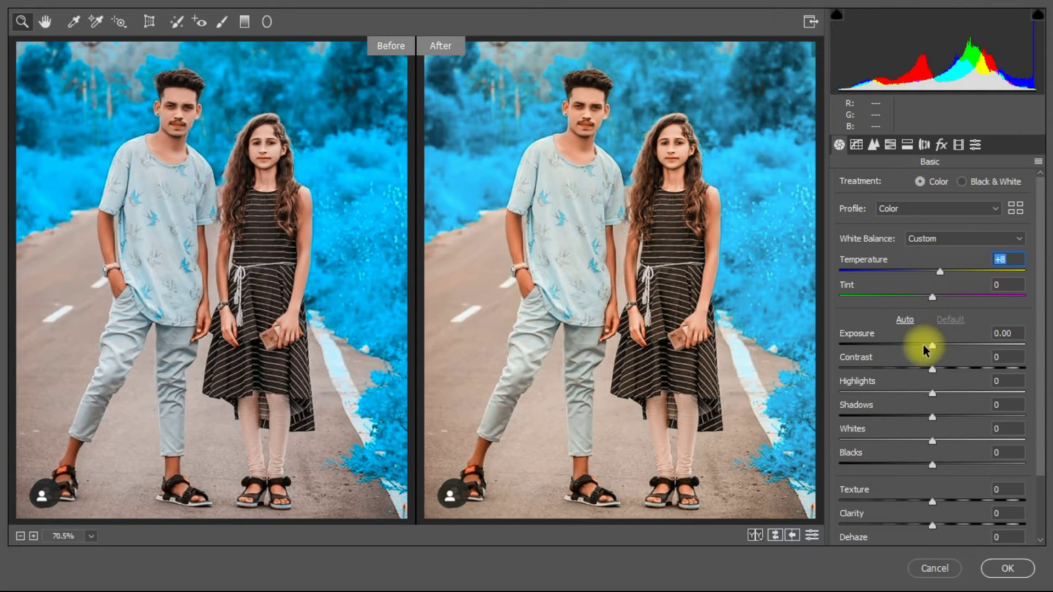
mouse_move(932, 344)
left_mouse_down()
mouse_move(899, 353)
mouse_move(913, 345)
left_mouse_up()
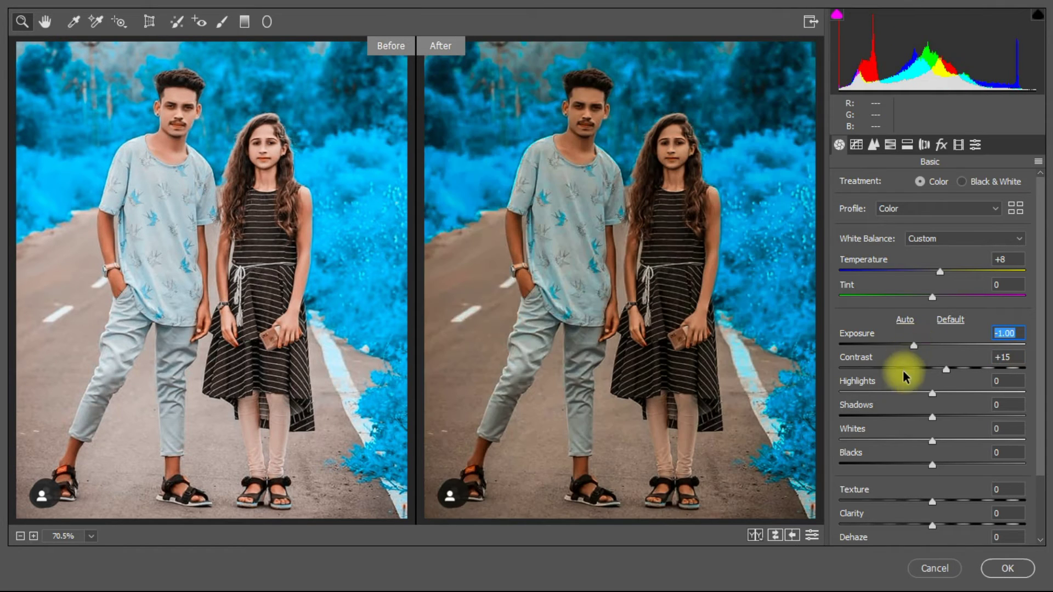
Raise the photo's Contrast to +43.
left_click_drag(943, 368, 980, 365)
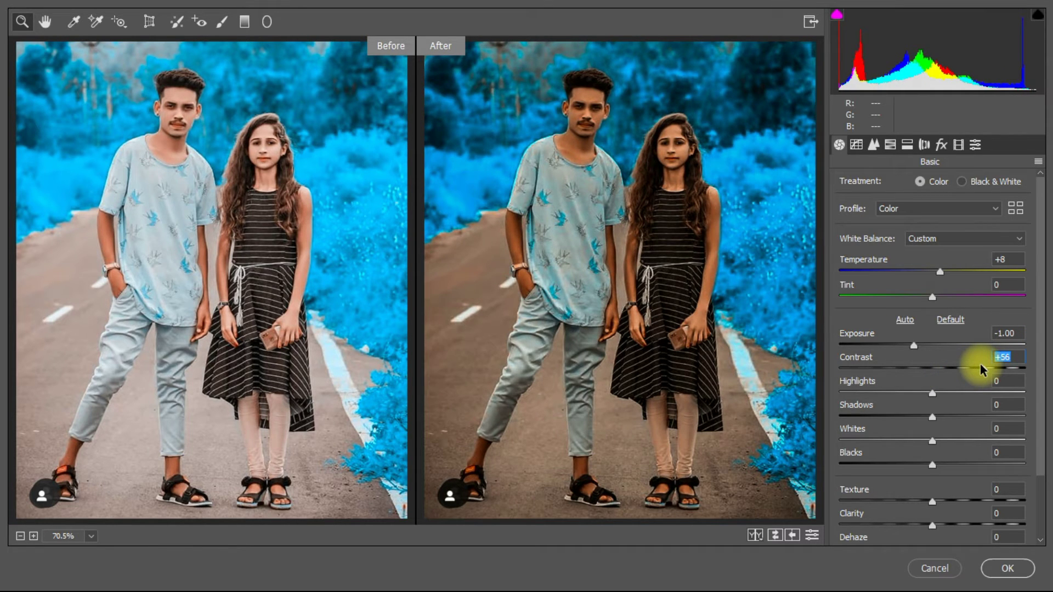
left_click_drag(999, 366, 989, 368)
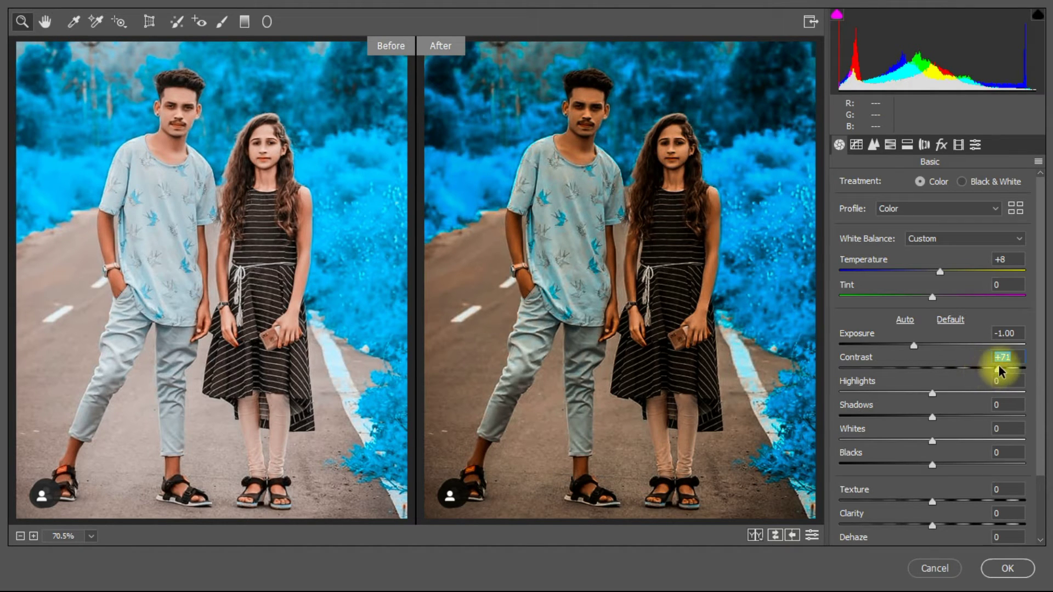
left_click_drag(994, 368, 966, 372)
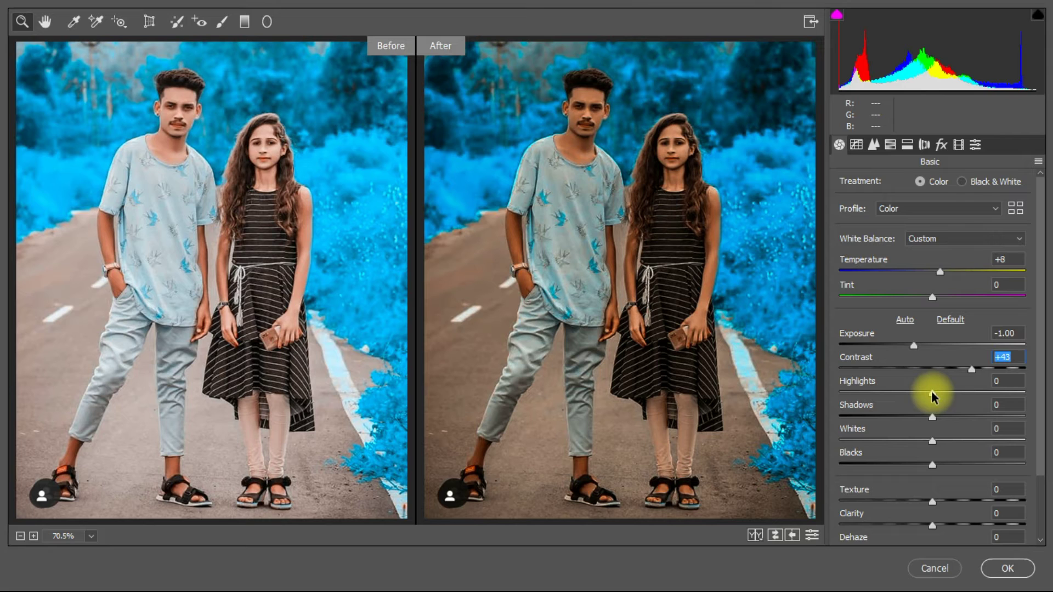
Set Highlights to +33, Shadows to -13 and Blacks to -9 in the basic adjustments.
left_click_drag(931, 391, 956, 393)
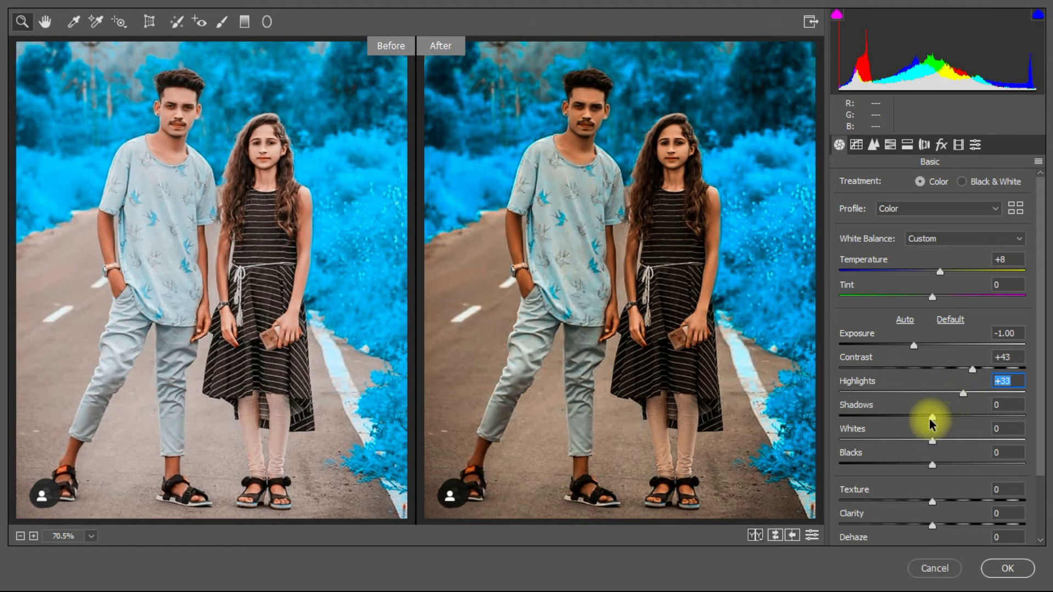
mouse_move(932, 415)
left_mouse_down()
mouse_move(896, 417)
mouse_move(919, 415)
left_mouse_up()
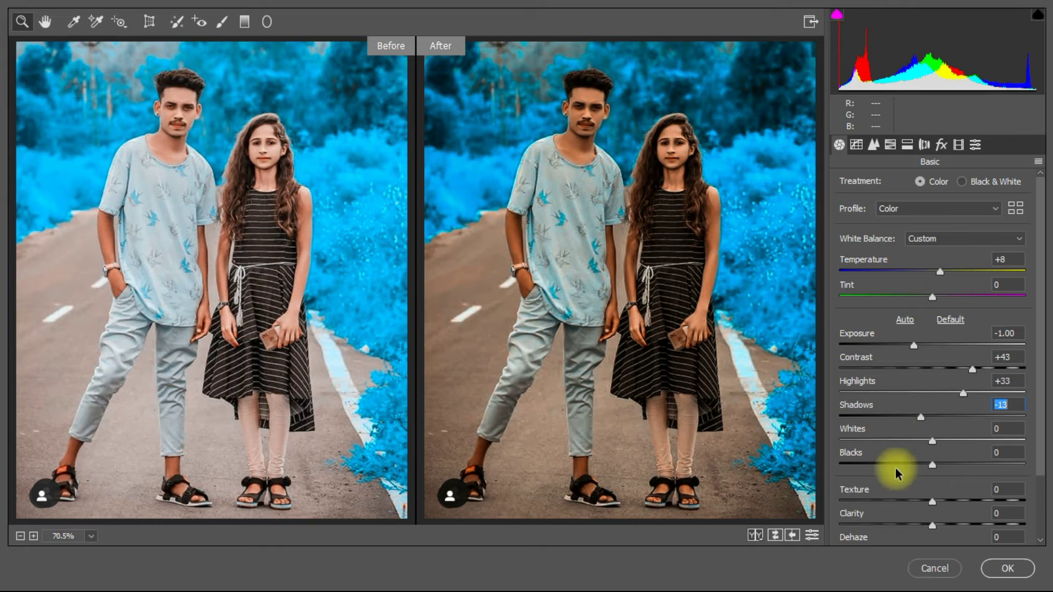
left_click_drag(930, 463, 923, 464)
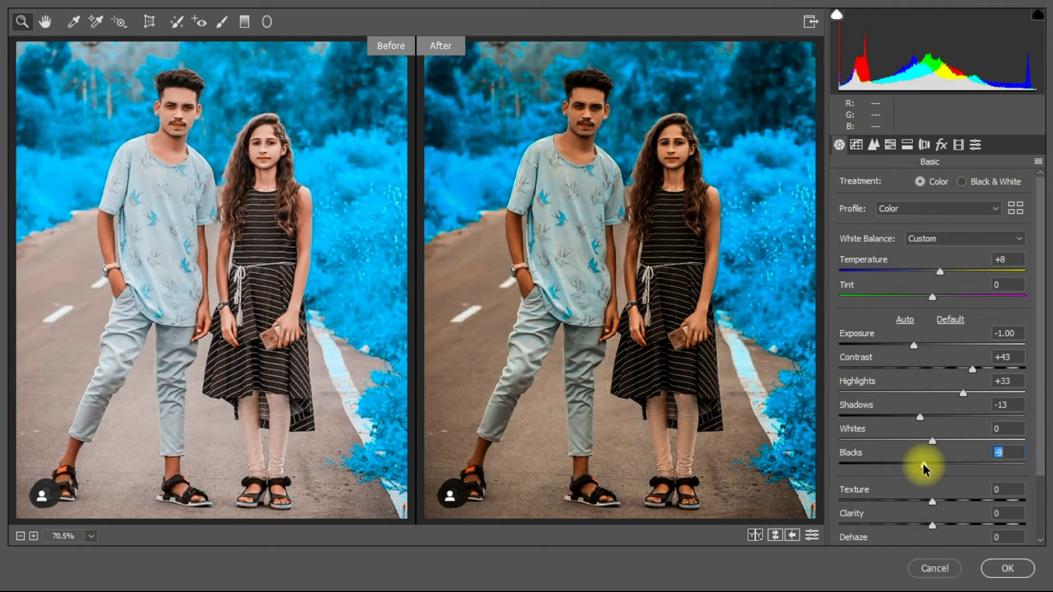
Boost the photo's colours with Vibrance at +58 and Saturation at +6.
left_click(1040, 540)
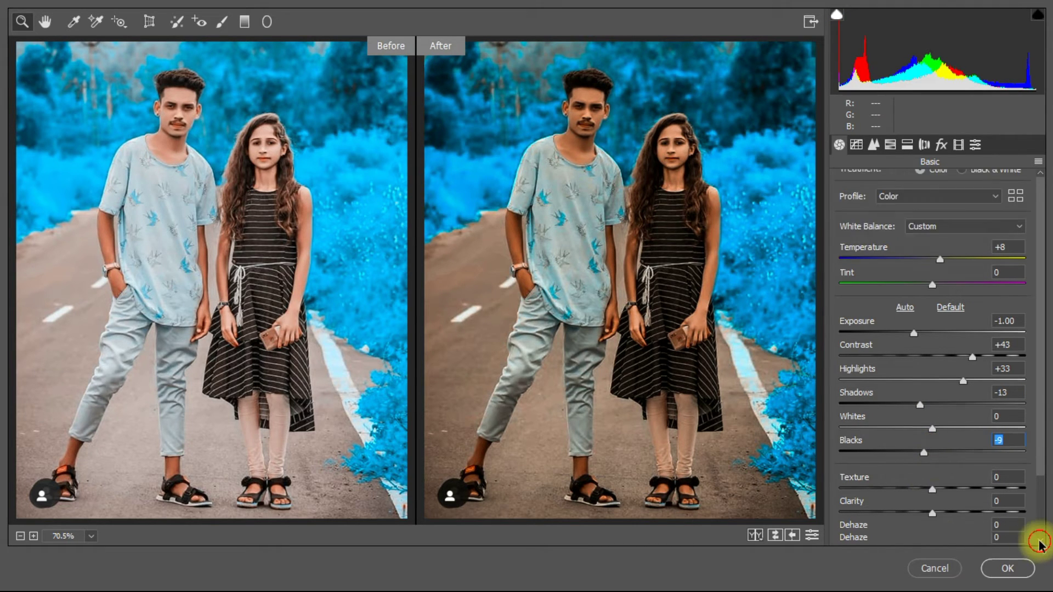
scroll(1040, 540, "down", 3)
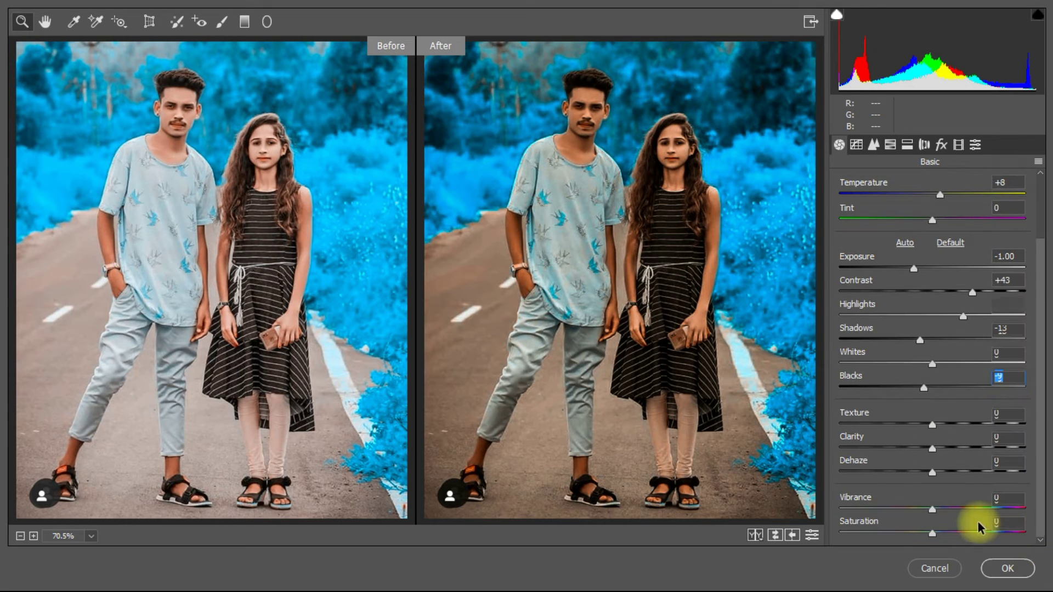
left_click_drag(933, 511, 979, 513)
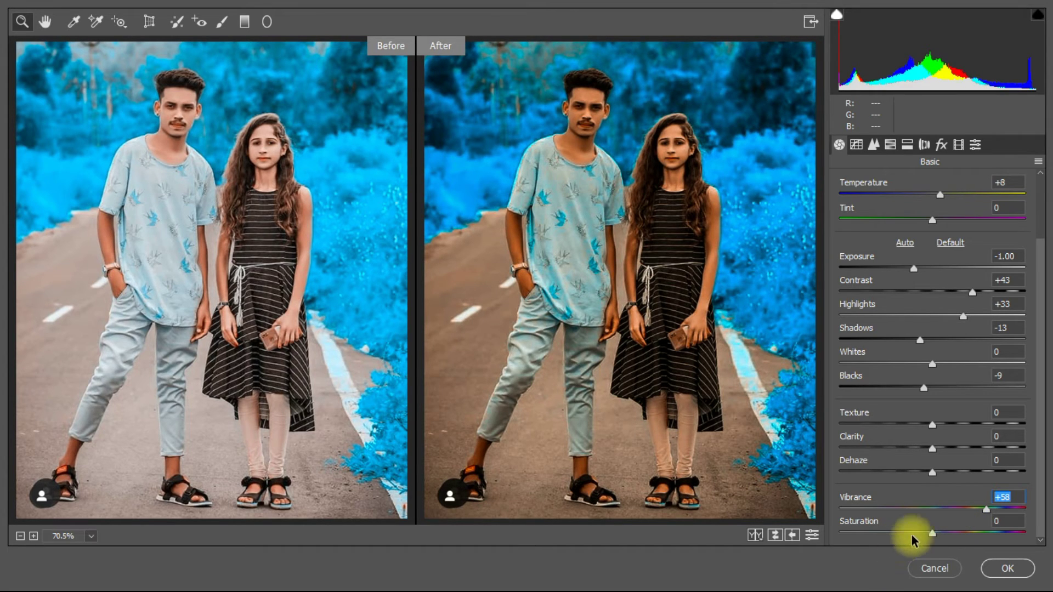
left_click_drag(932, 535, 945, 536)
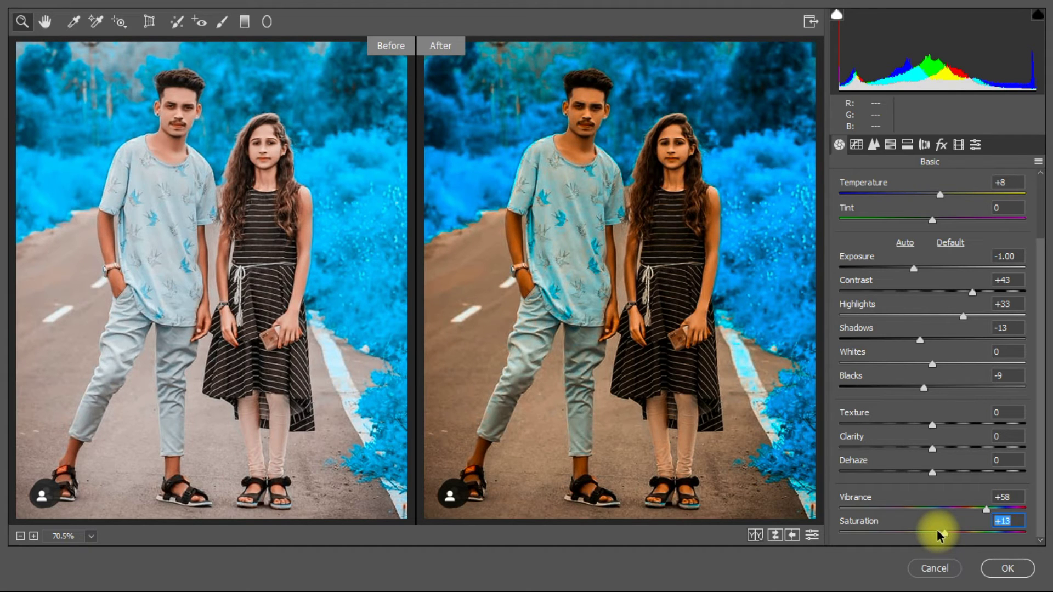
left_click_drag(939, 532, 936, 532)
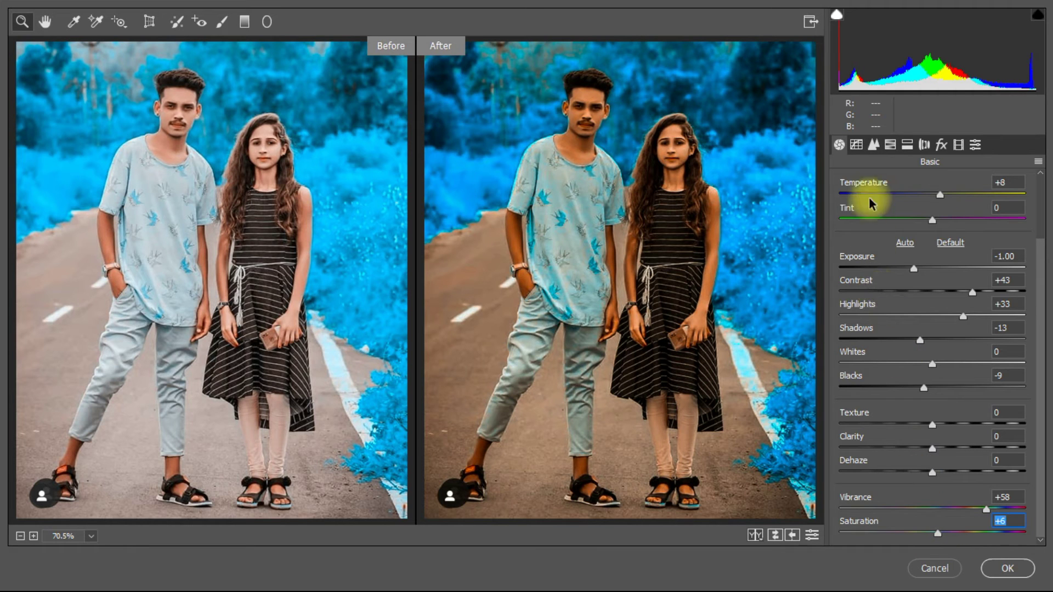
Lower the middle of the RGB point tone curve slightly, to input 131 and output 125.
left_click(872, 144)
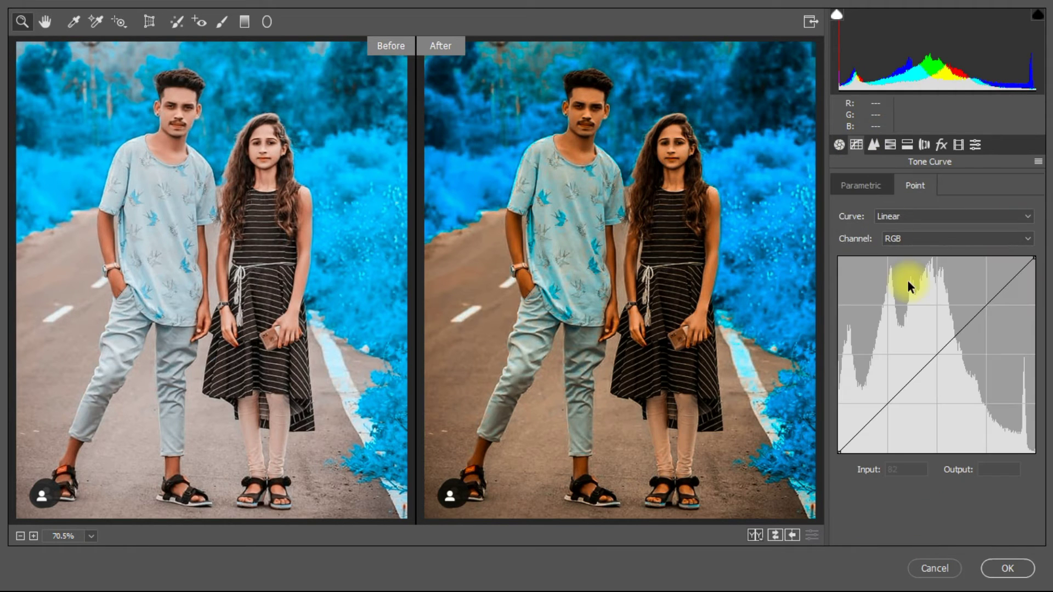
left_click_drag(937, 354, 939, 356)
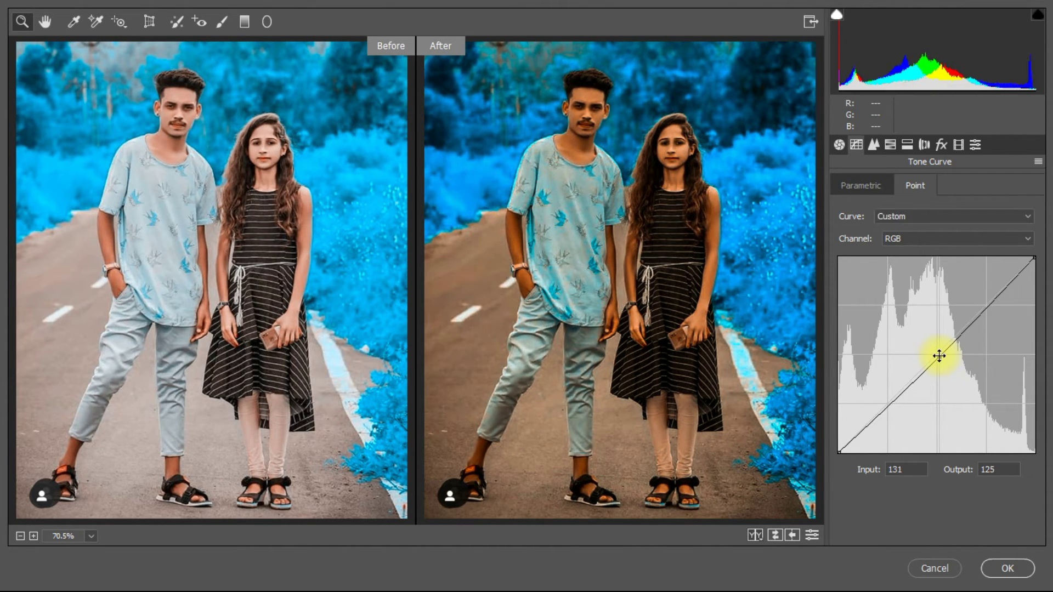
Apply noise reduction with Luminance at 25 and Color at 33.
left_click(874, 145)
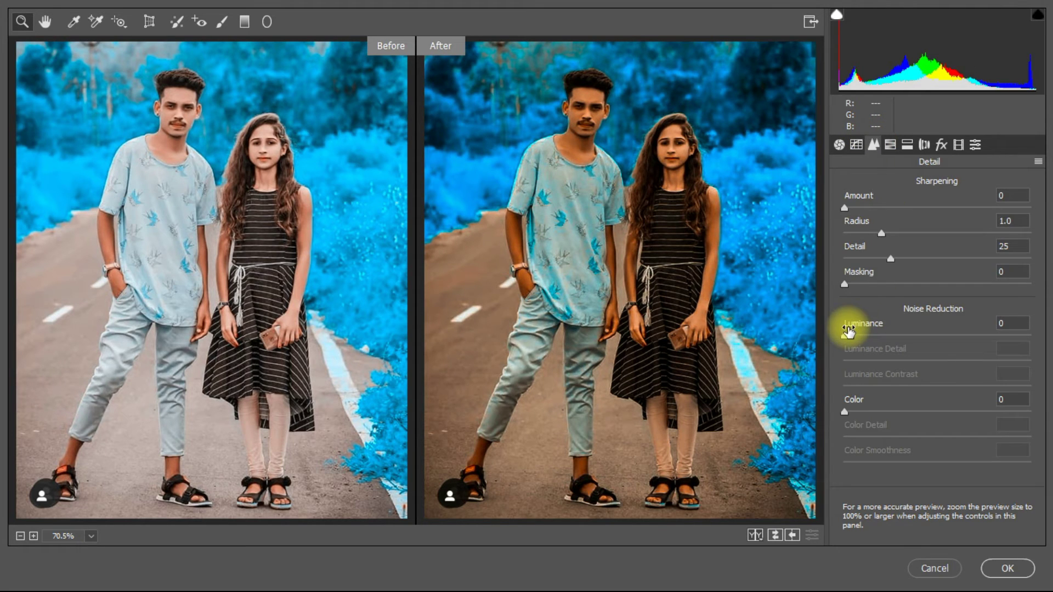
left_click_drag(843, 335, 868, 337)
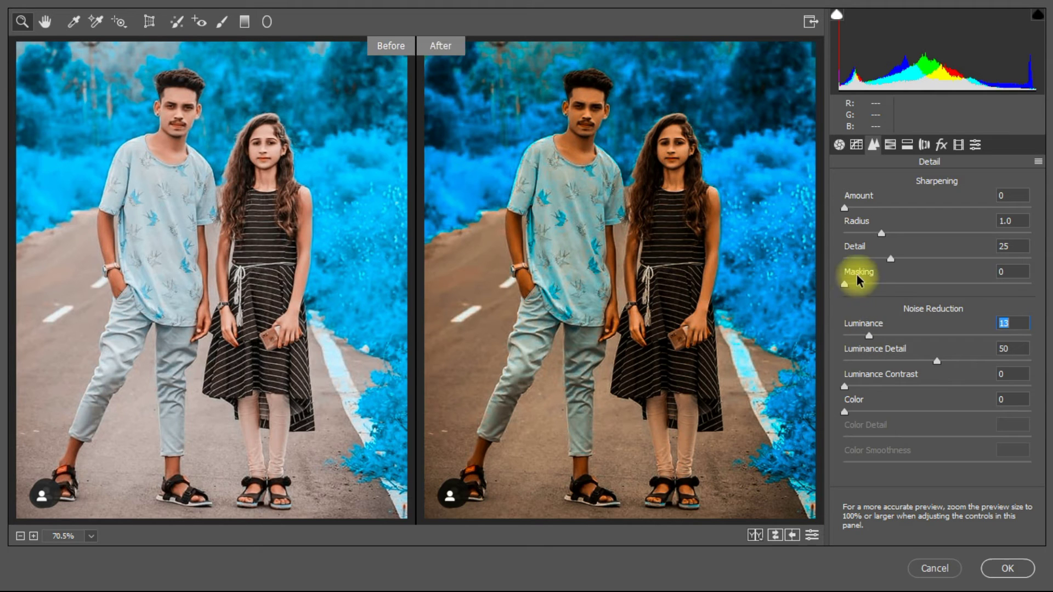
left_click(893, 335)
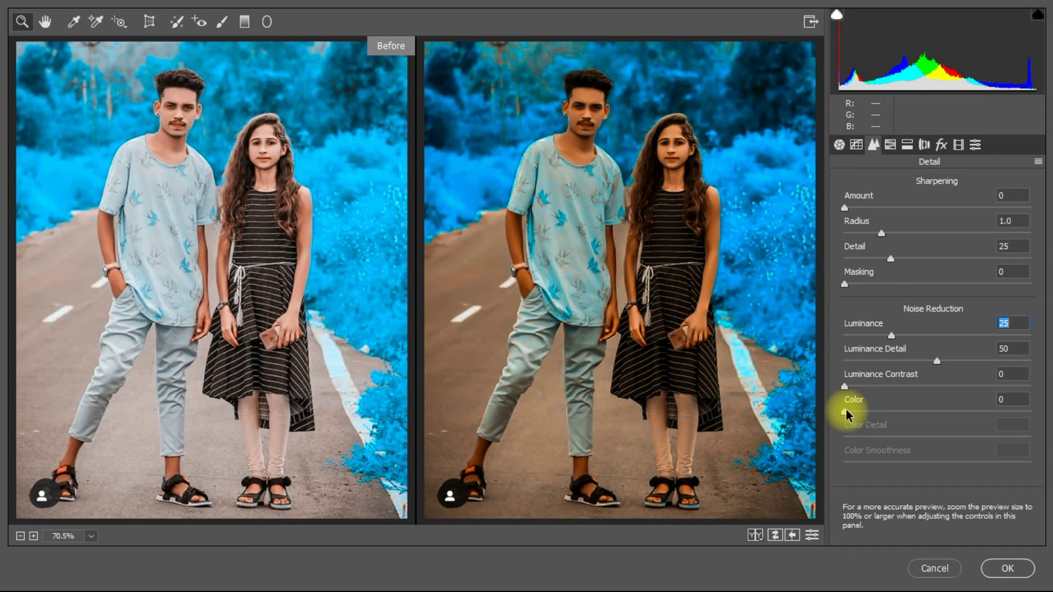
left_click_drag(846, 412, 905, 411)
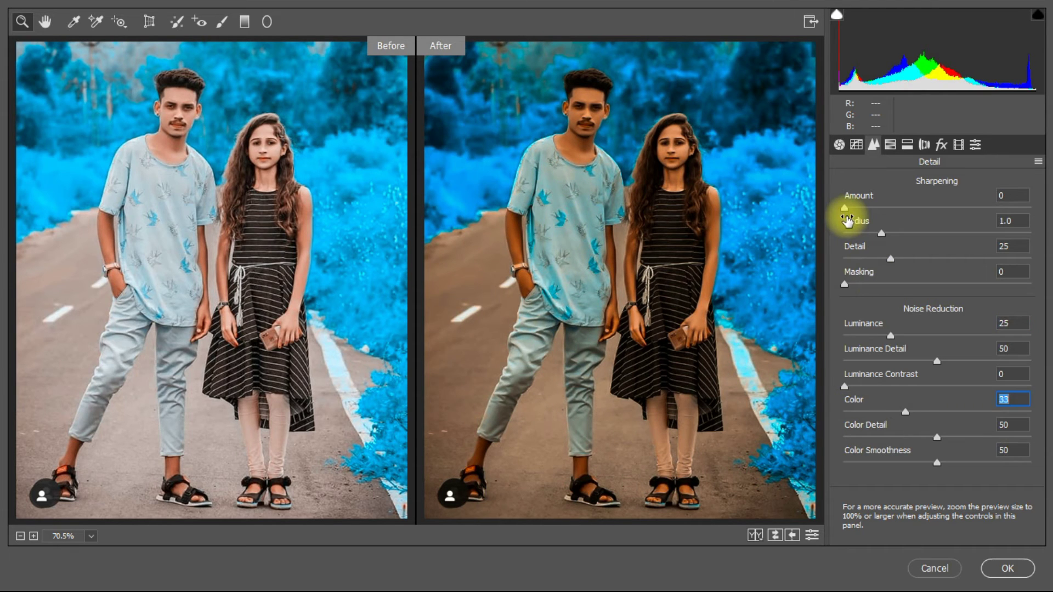
Darken the photo's edges by setting the lens correction Vignetting Amount to -100.
left_click(907, 145)
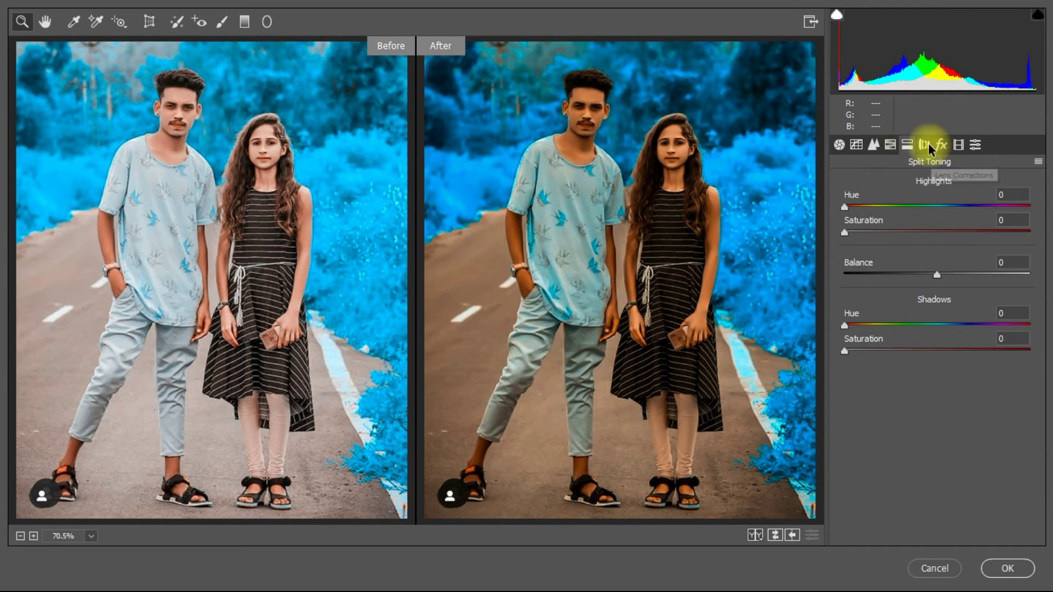
left_click(924, 145)
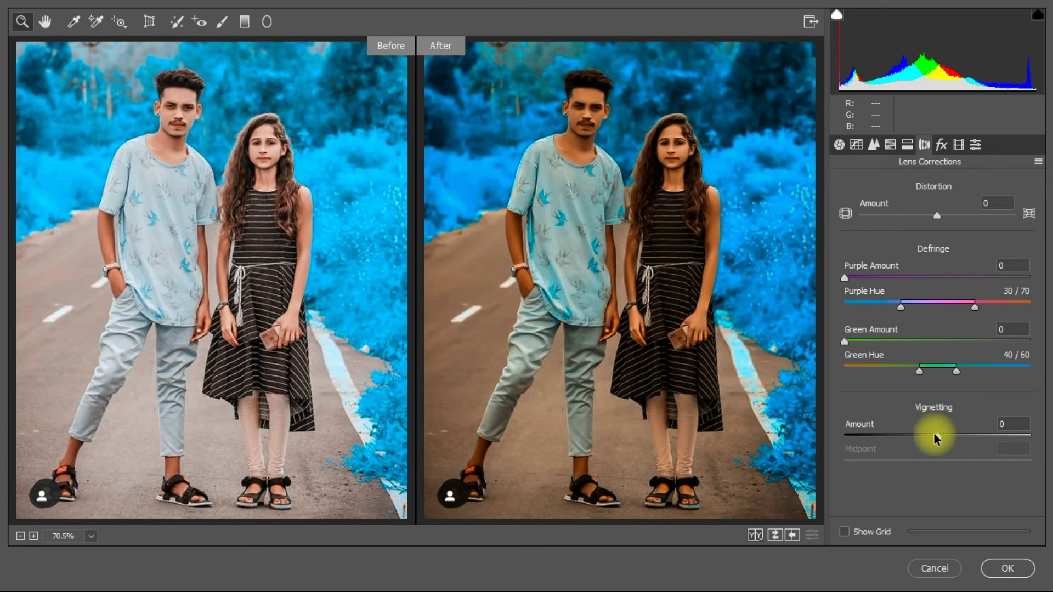
left_click_drag(936, 437, 811, 439)
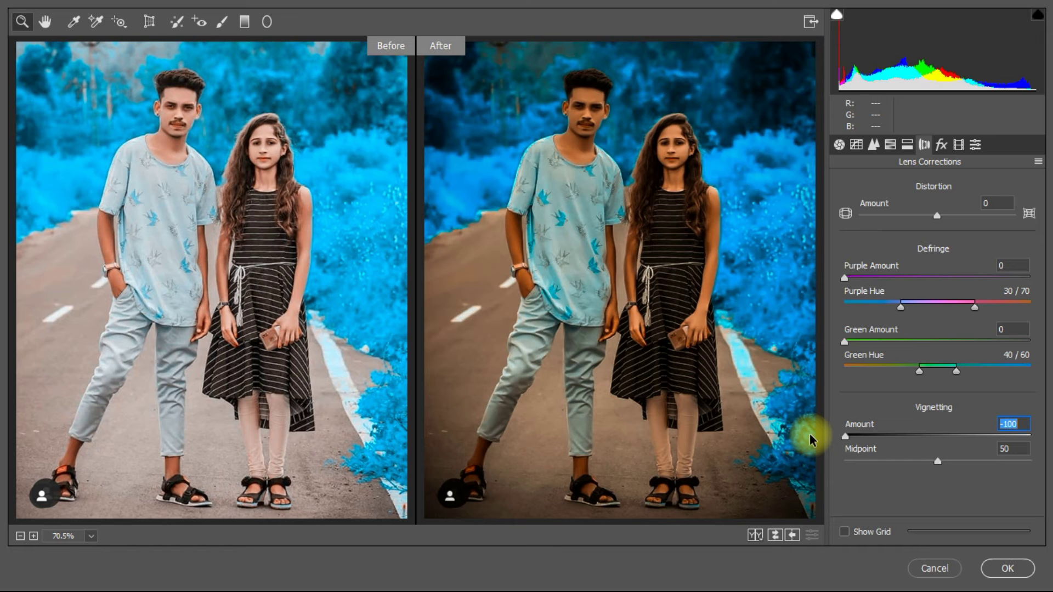
key("ctrl+plus")
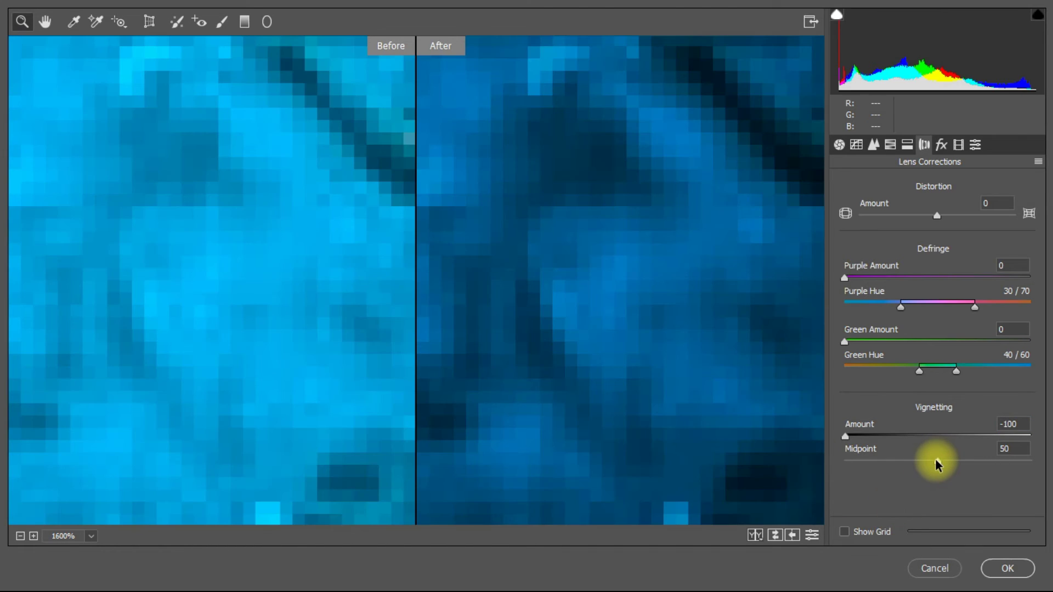
Set the before/after preview to 50% zoom to examine the effect of the darkened edges on the whole couple photo.
mouse_move(689, 395)
left_mouse_down()
mouse_move(607, 334)
mouse_move(676, 357)
mouse_move(700, 395)
mouse_move(680, 392)
left_mouse_up()
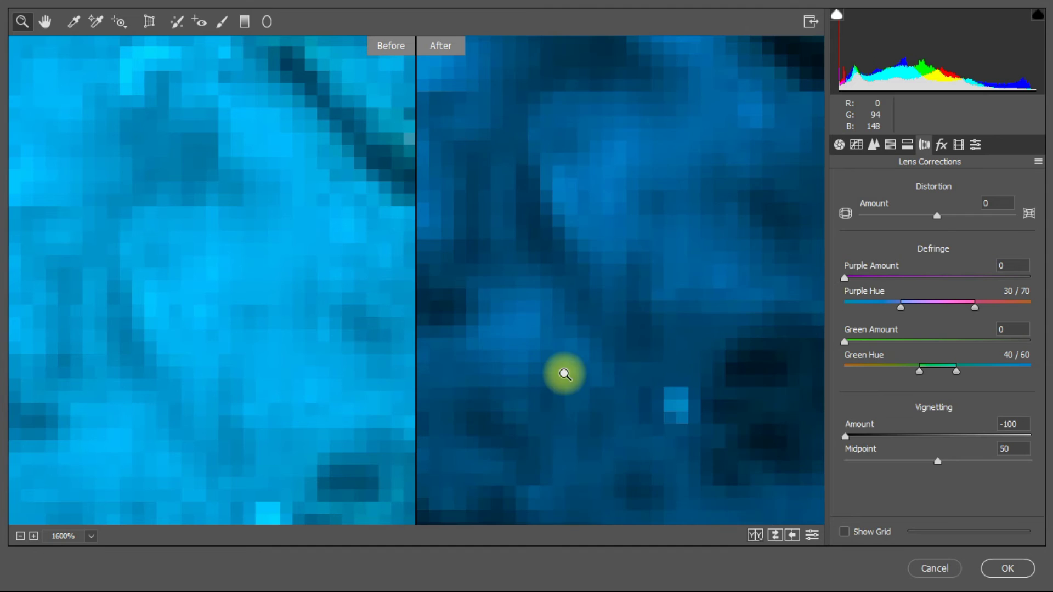
left_click(22, 24)
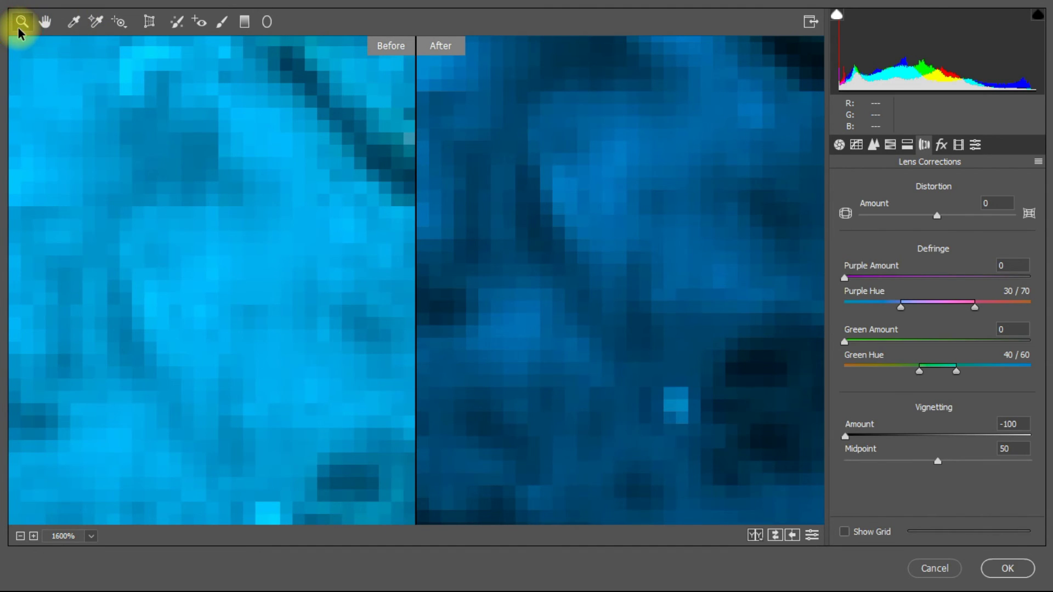
right_click(471, 303)
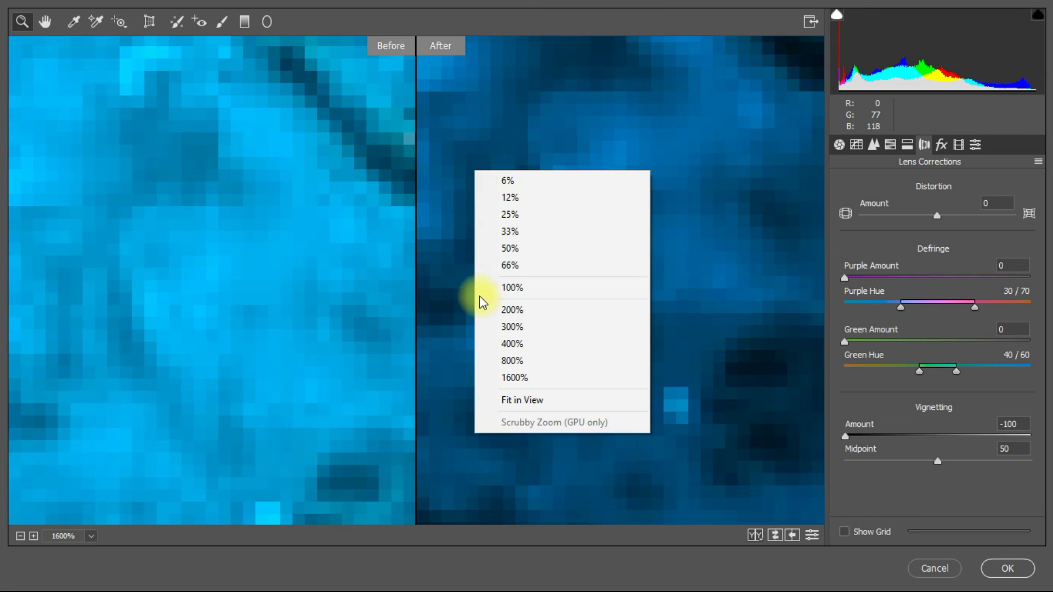
left_click(517, 185)
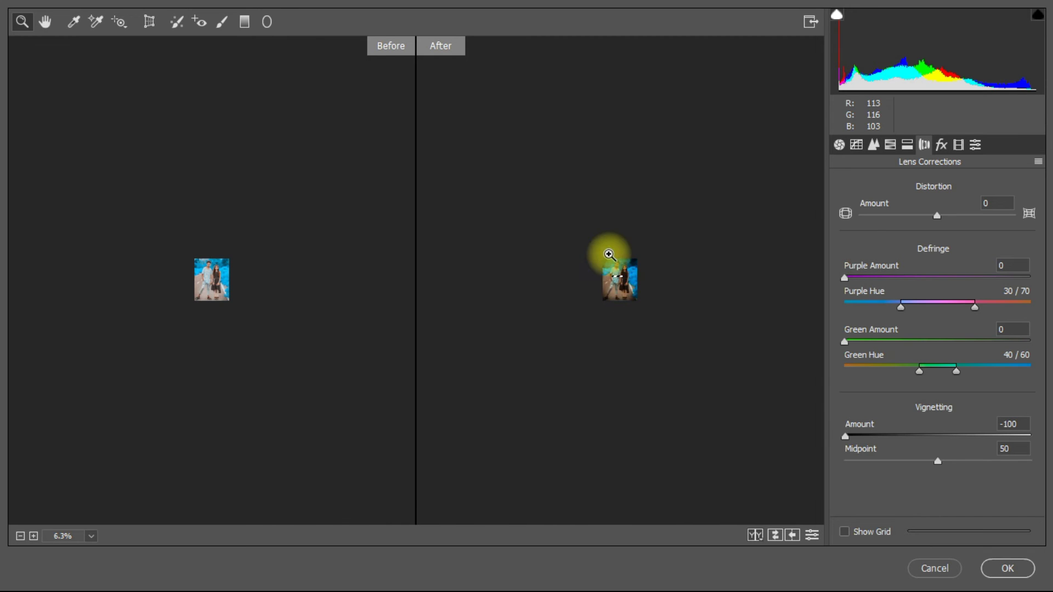
left_click_drag(606, 251, 610, 263)
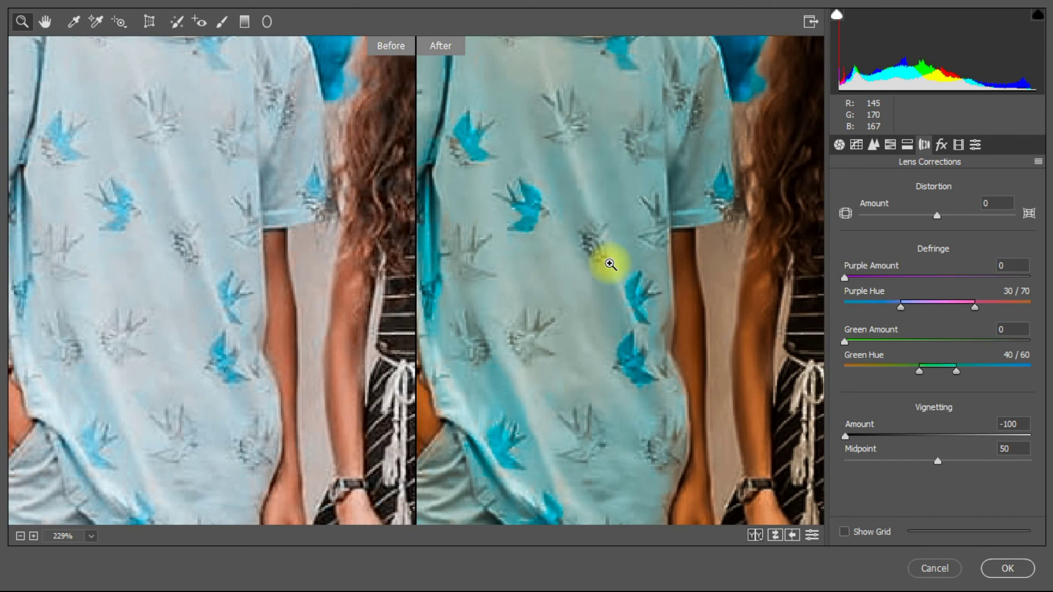
left_click_drag(609, 264, 585, 207)
right_click(585, 207)
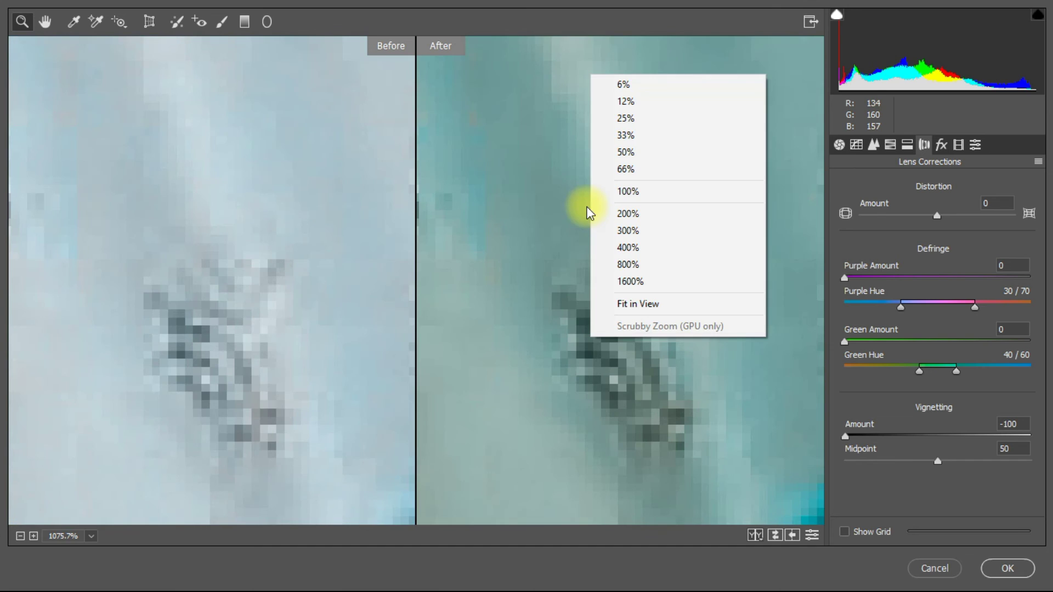
left_click(618, 134)
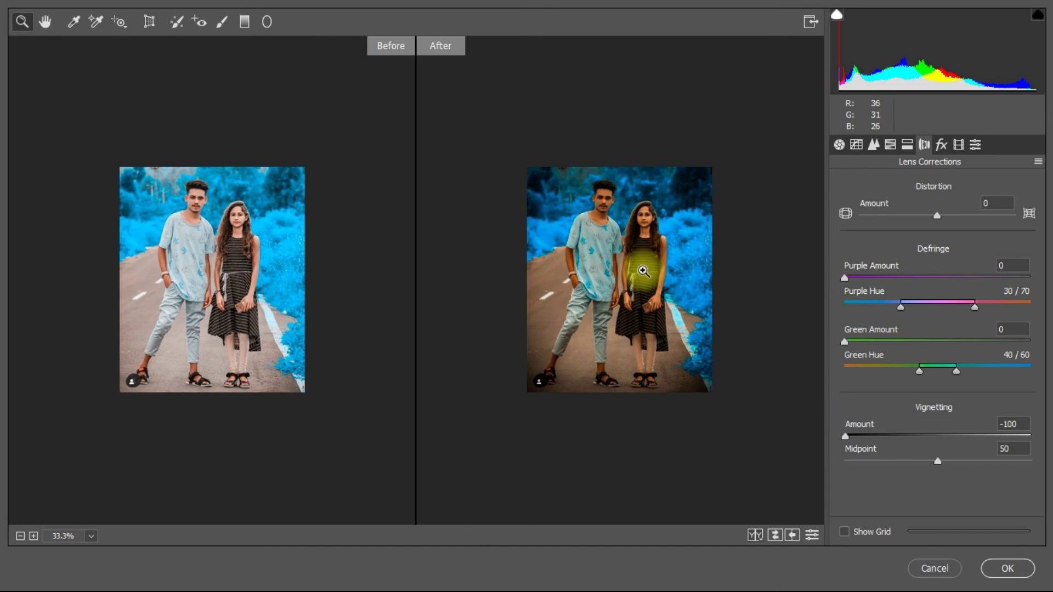
right_click(643, 276)
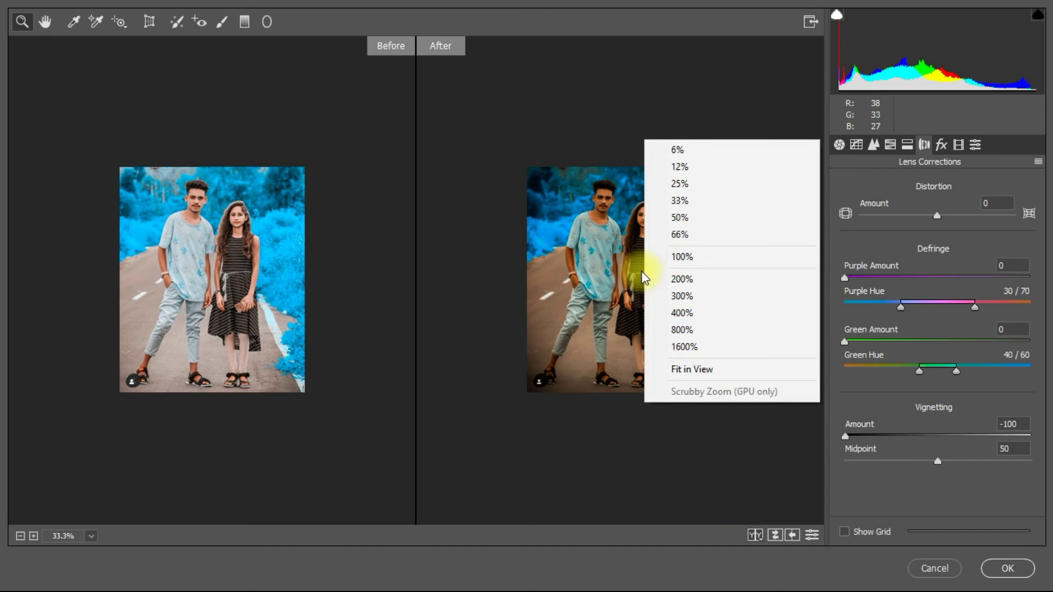
left_click(683, 217)
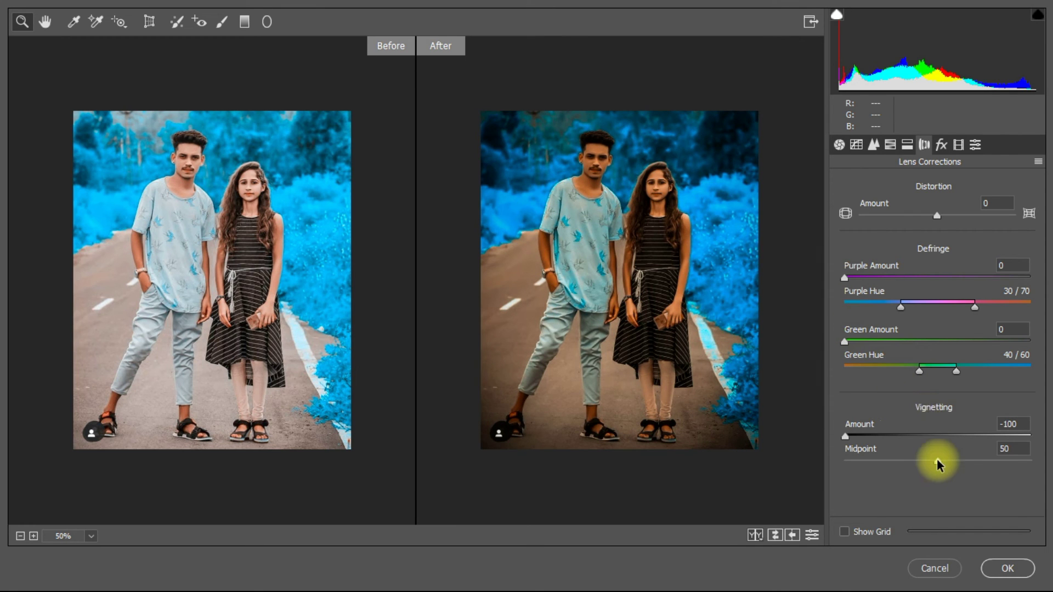
Set the lens correction Vignetting Midpoint to 32 and apply the Camera Raw grading to the photo.
left_click_drag(937, 461, 903, 462)
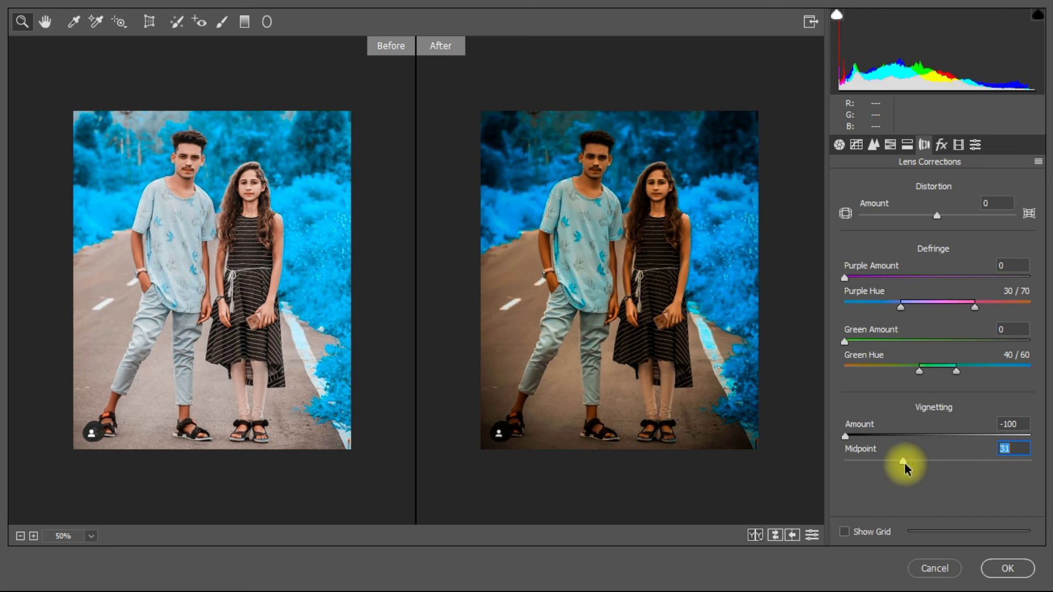
left_click_drag(904, 465, 865, 470)
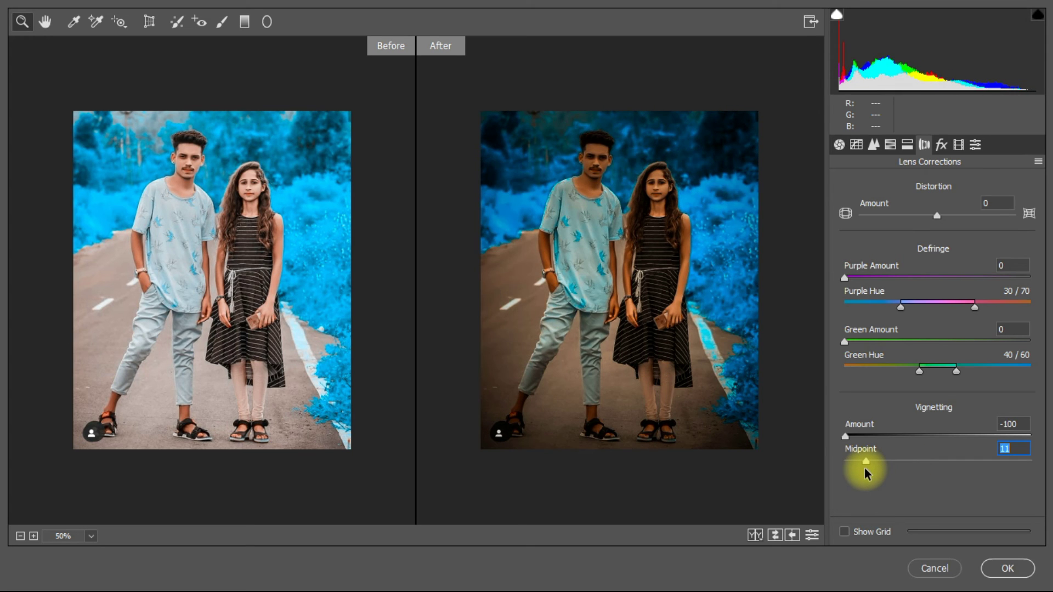
left_click(905, 462)
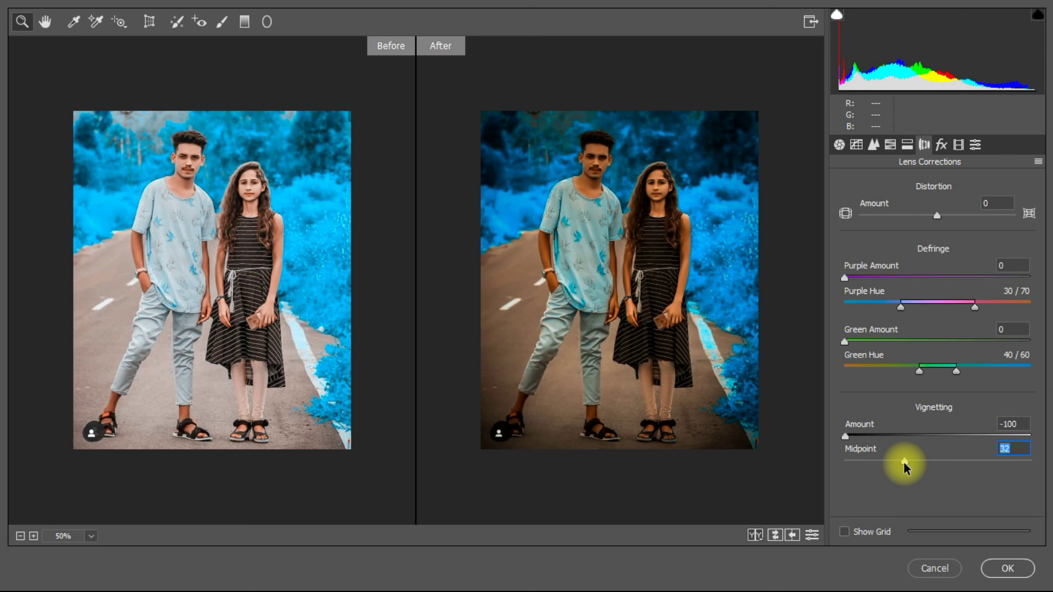
left_click(1008, 571)
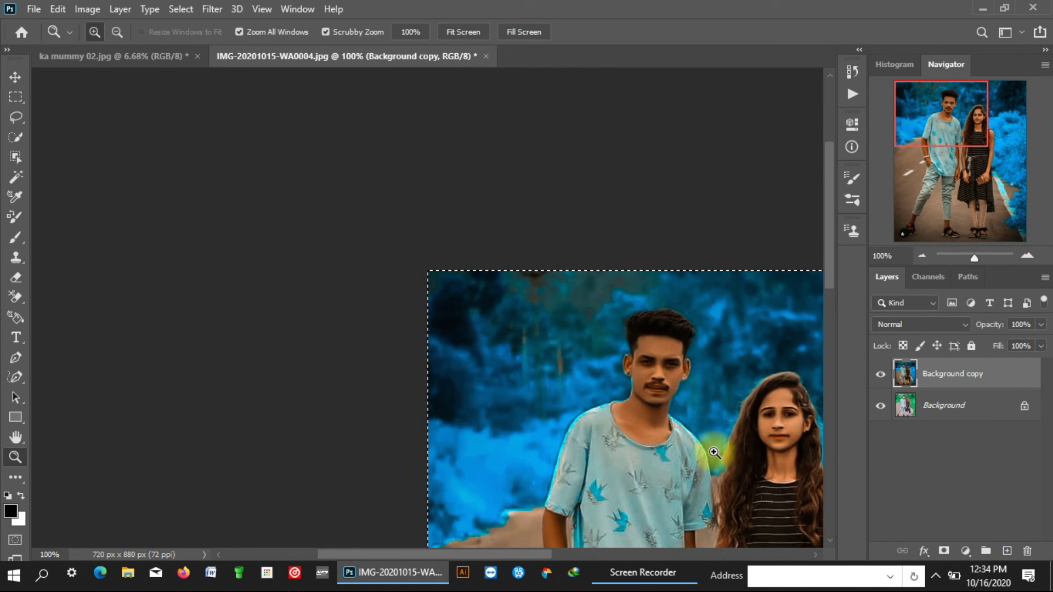
Examine the whole graded couple photo and compare it with the full image in ka mummy 02.jpg.
left_click_drag(710, 447, 678, 400)
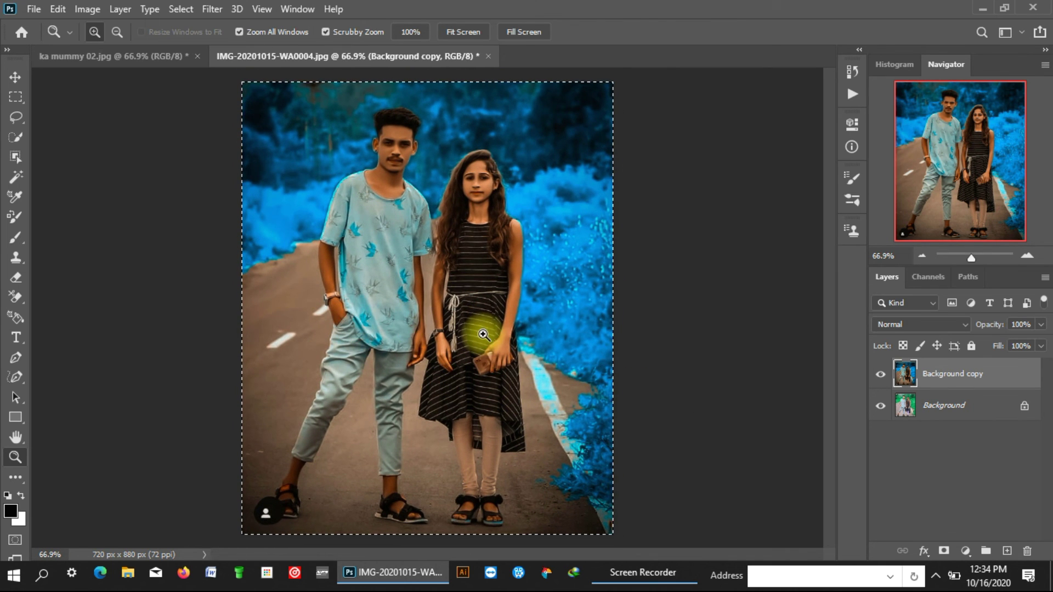
left_click(134, 49)
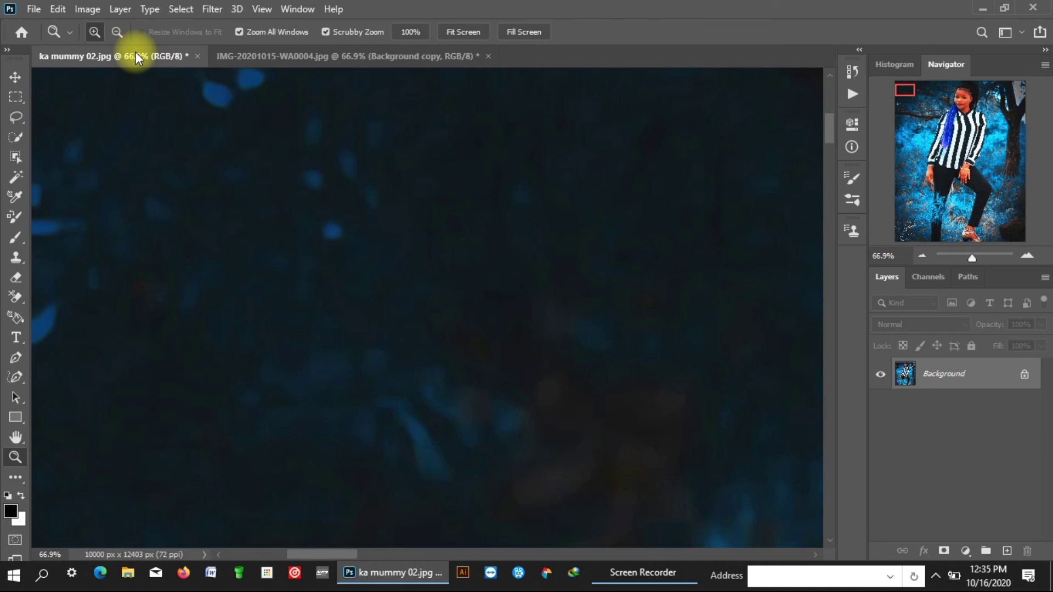
left_click_drag(393, 245, 263, 171)
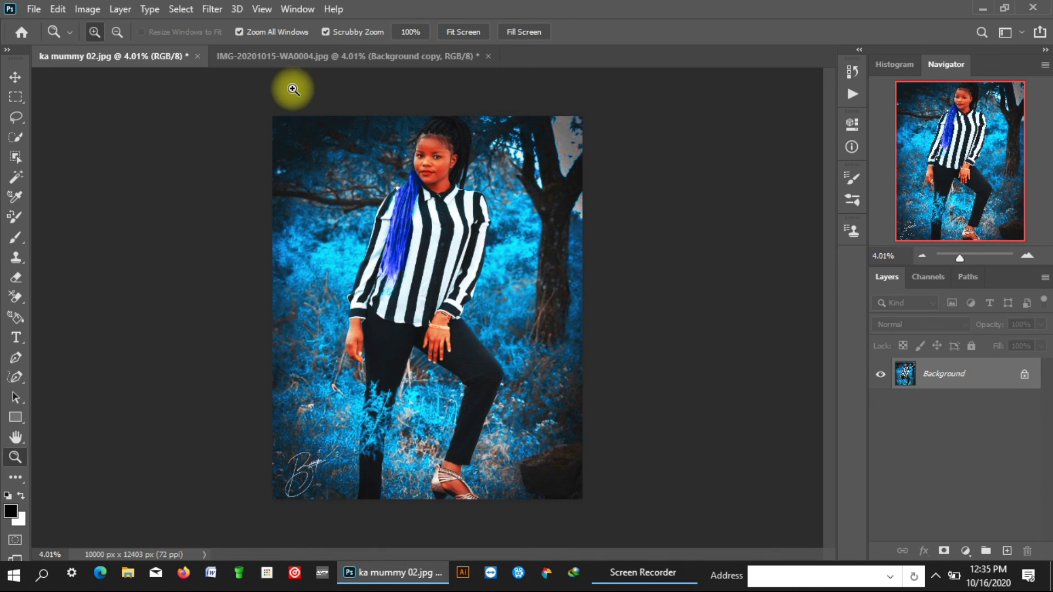